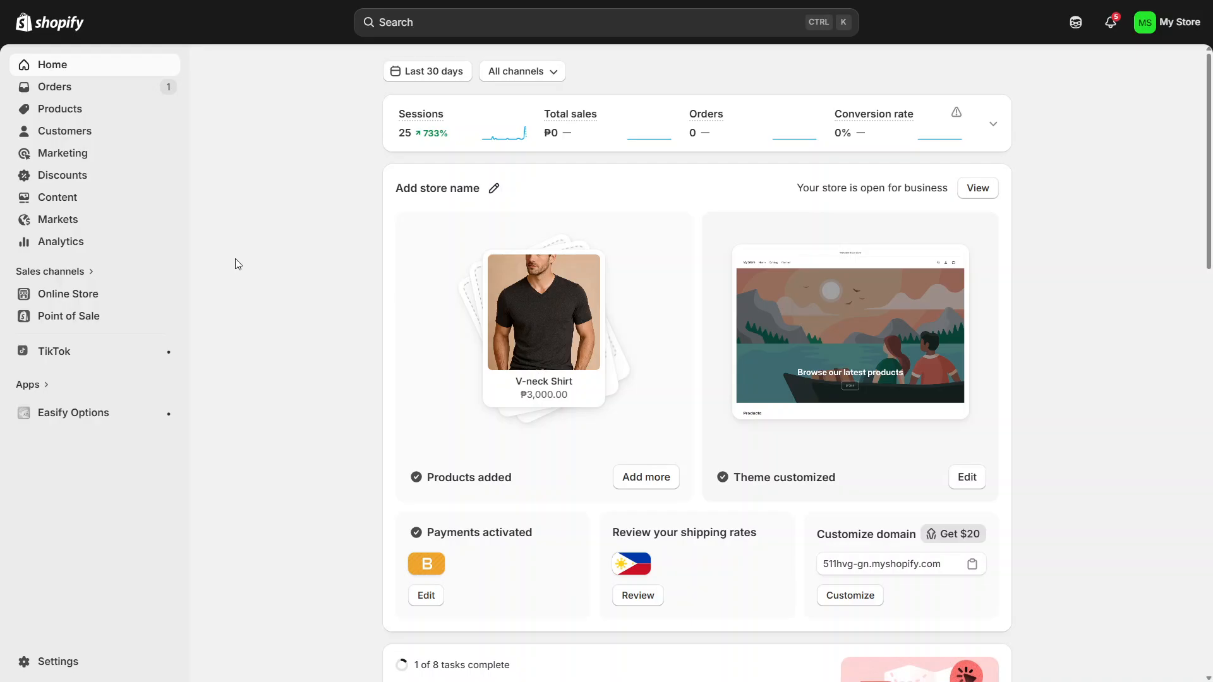
left_click_drag(415, 599, 411, 392)
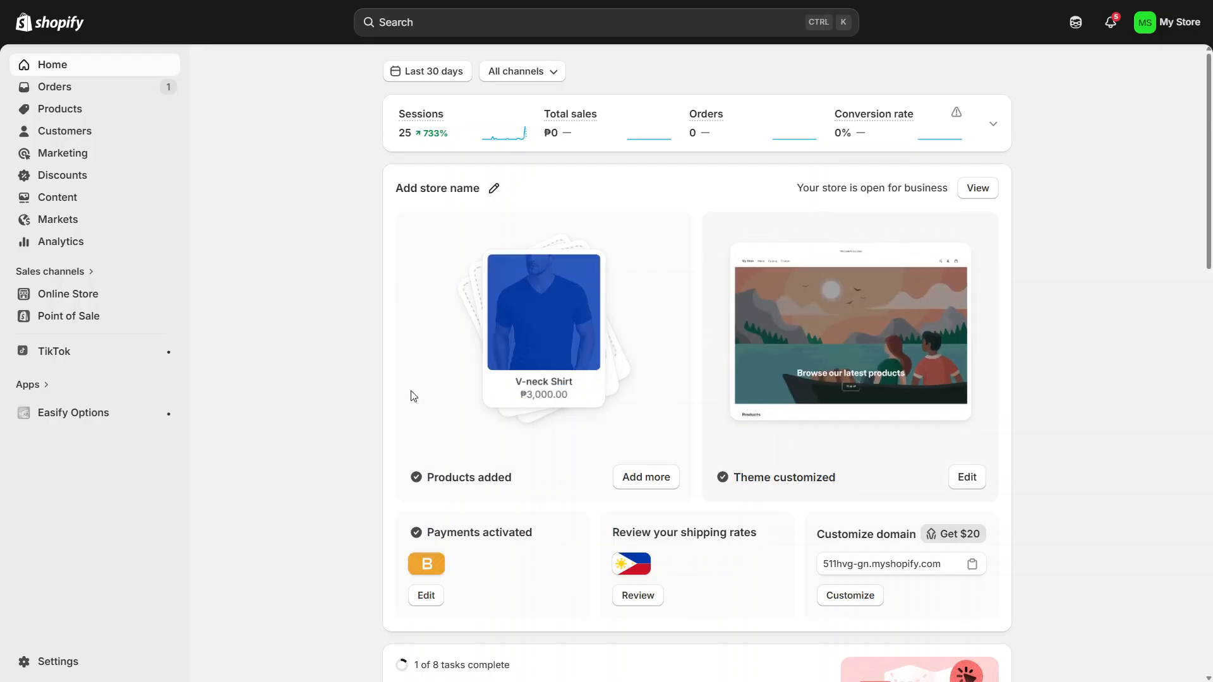
left_click(332, 330)
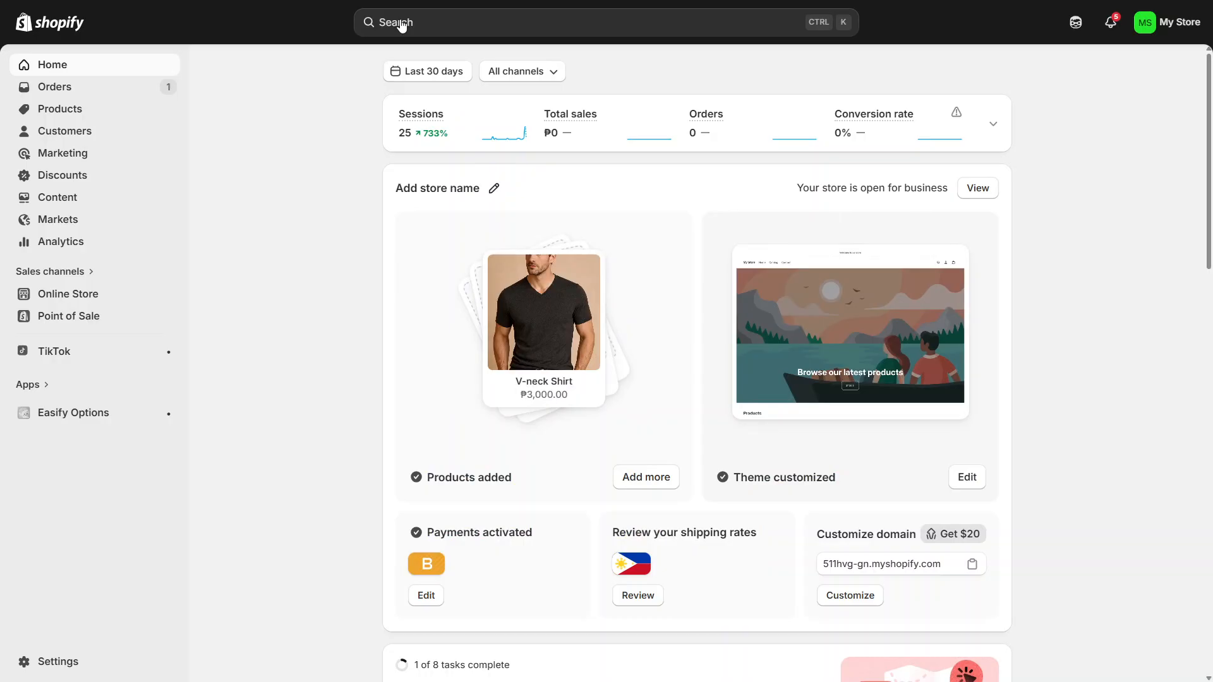
Search the apps for "trevello" and install Tevello Courses & Communities from the Shopify App Store.
left_click(398, 24)
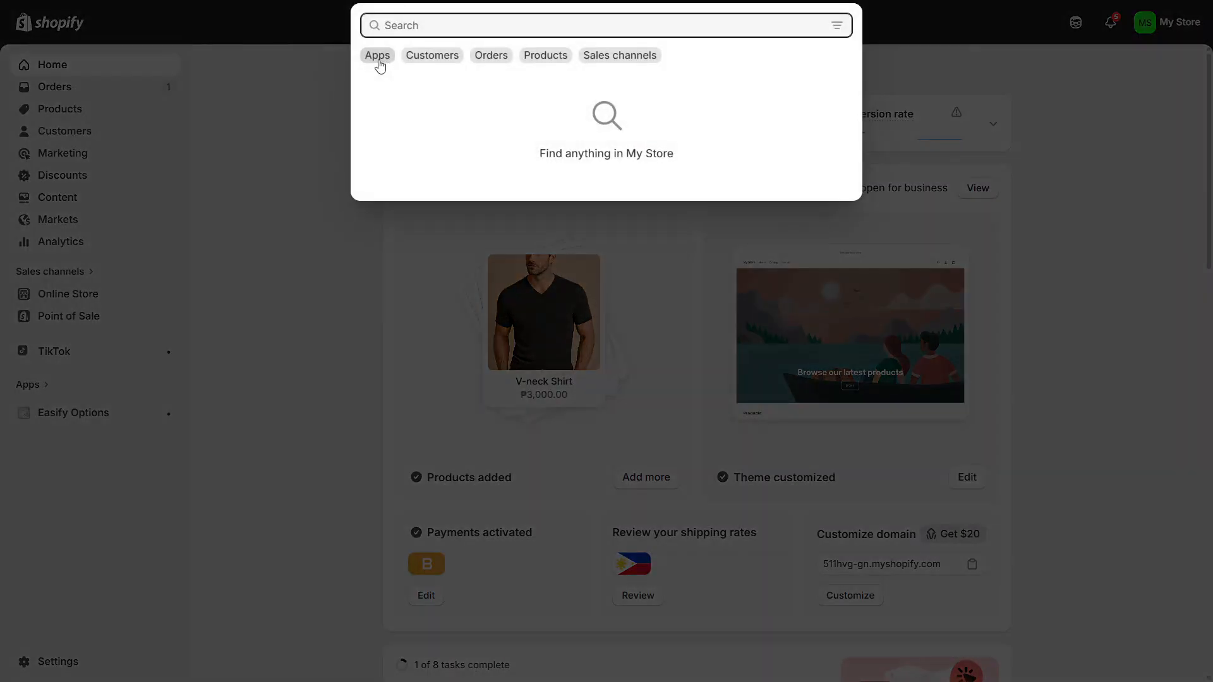
left_click(380, 62)
type("trevello")
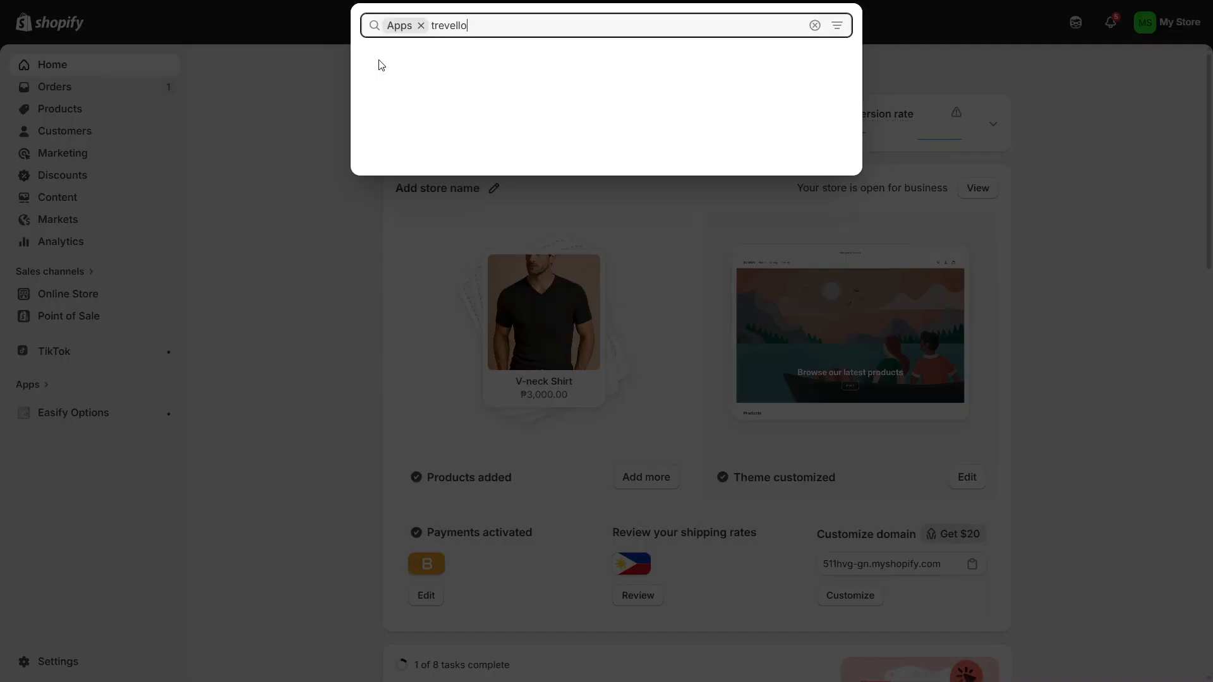
key("Return")
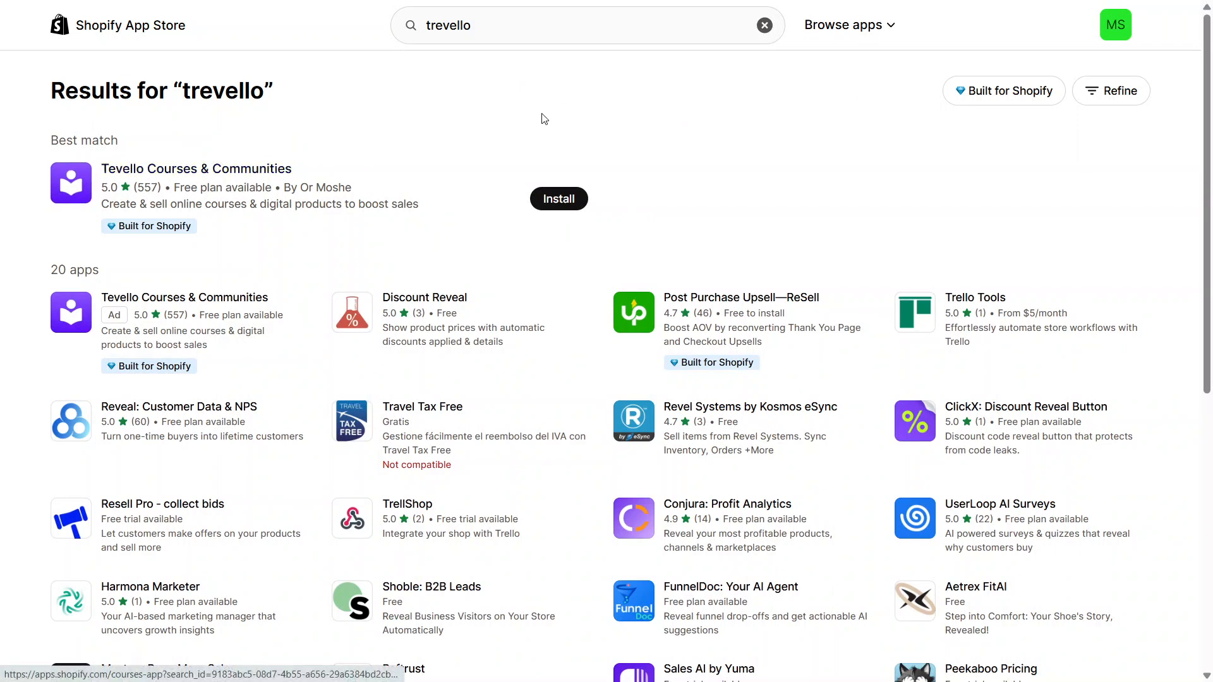
left_click(556, 200)
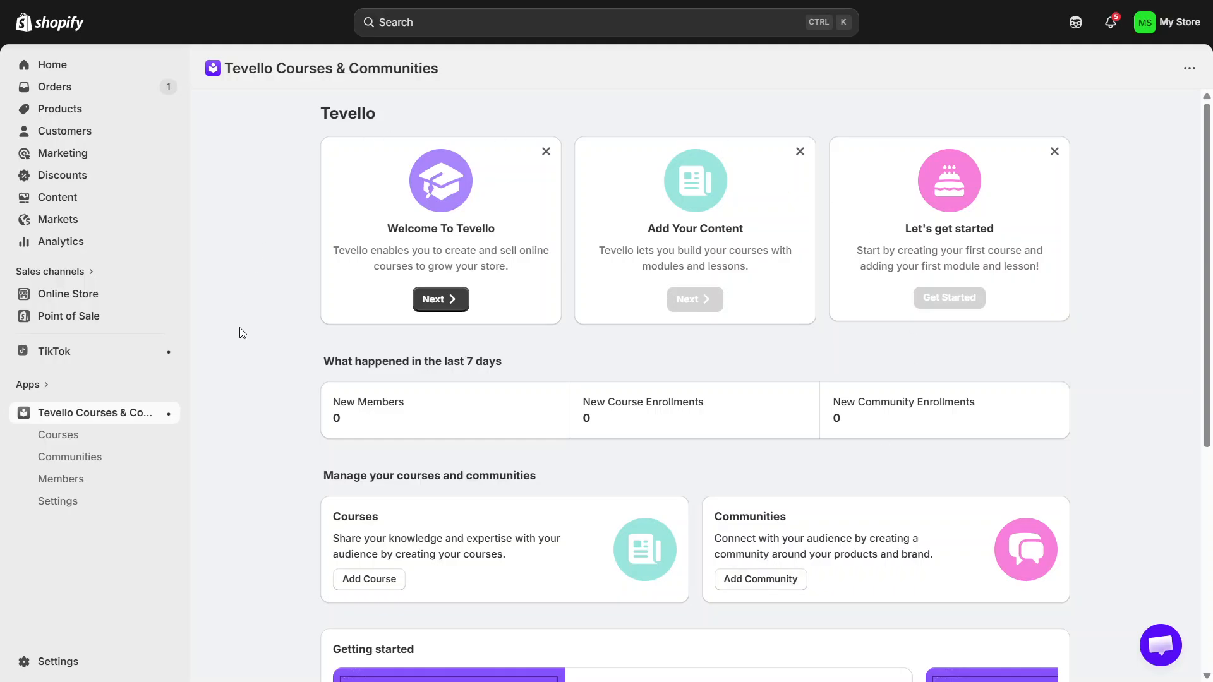
Start a new course in Tevello Courses & Communities and title it "Course 1".
left_click(59, 442)
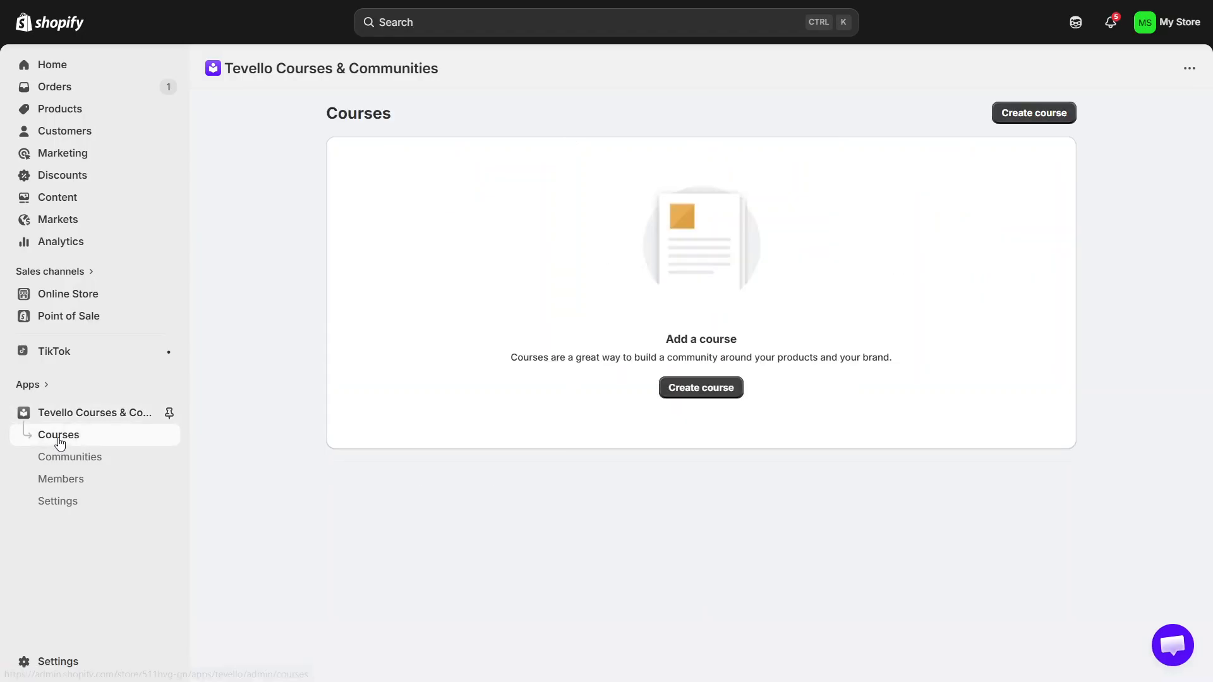
left_click(690, 387)
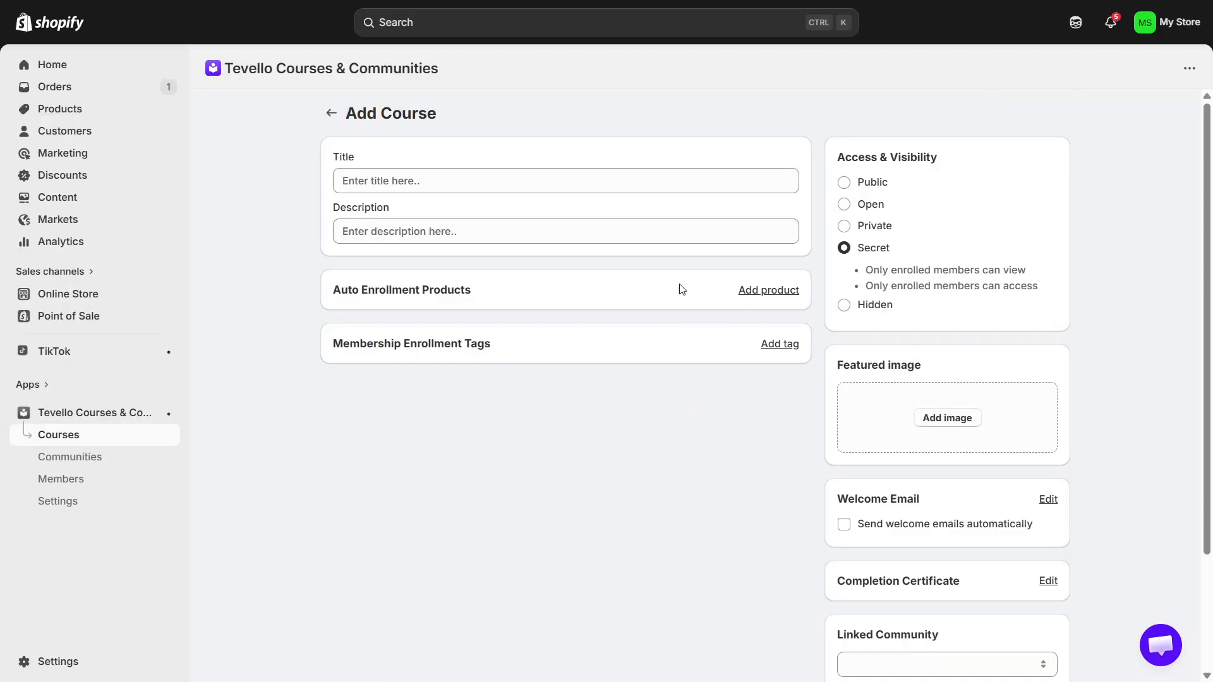
left_click(582, 182)
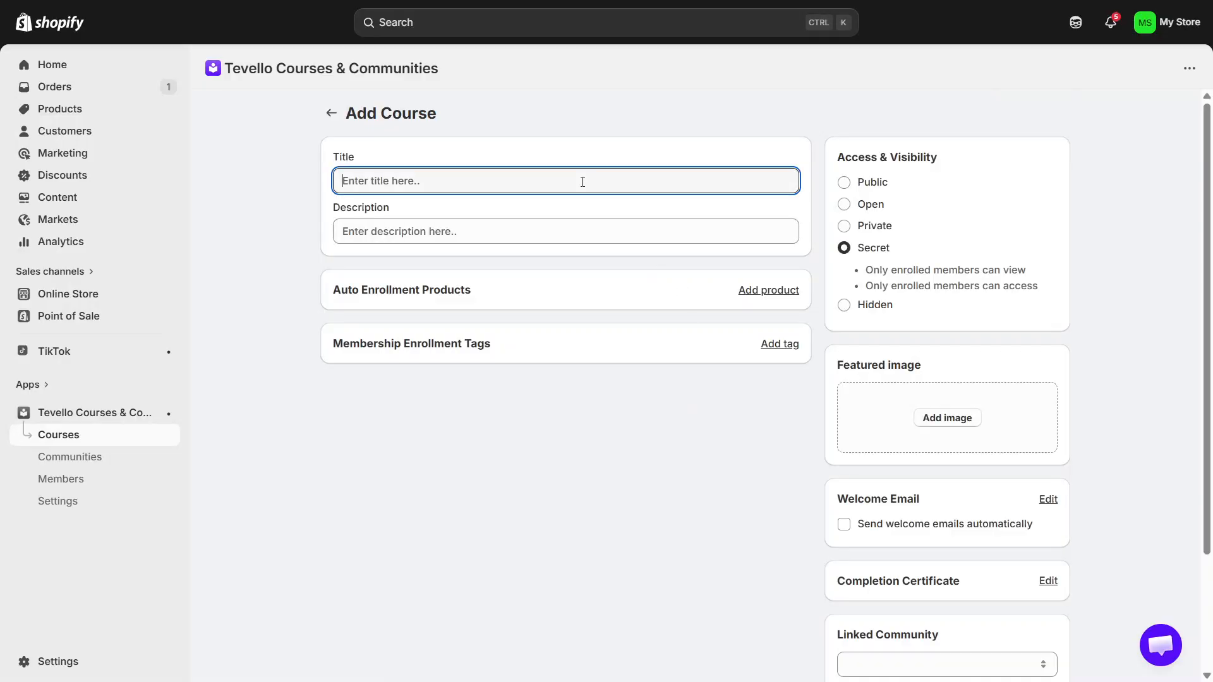
type("Course 1")
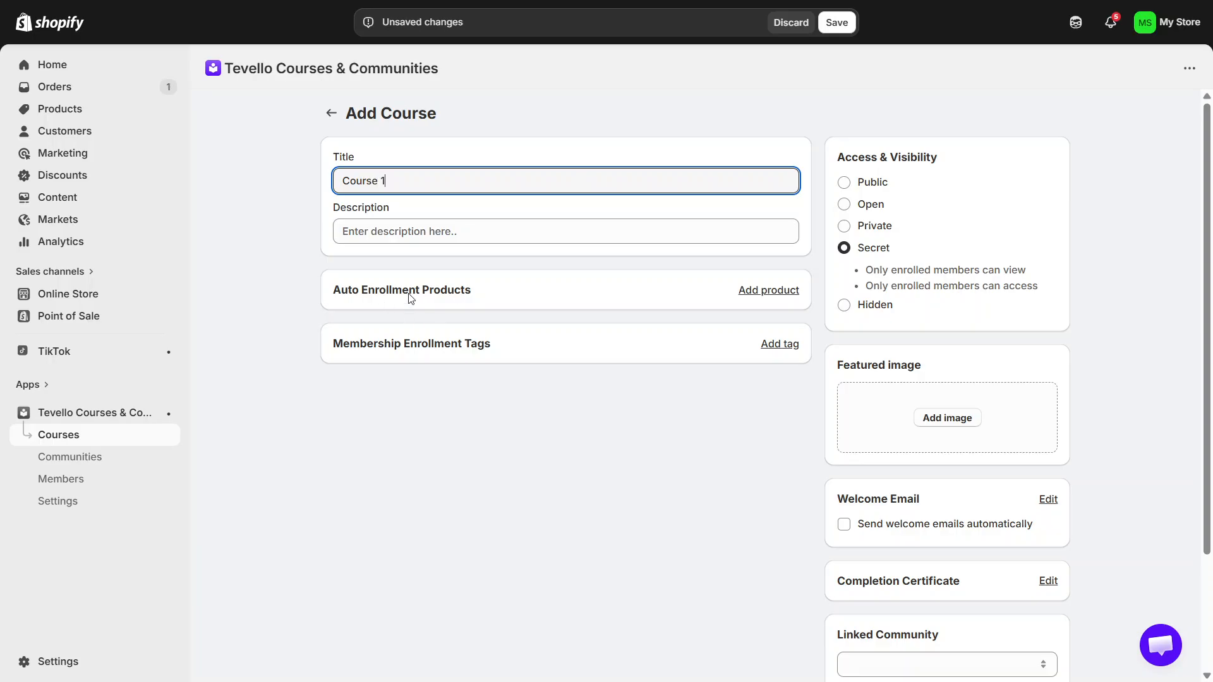
Add Example Perfume with its Premium variant as an auto enrollment product for the course.
left_click(762, 295)
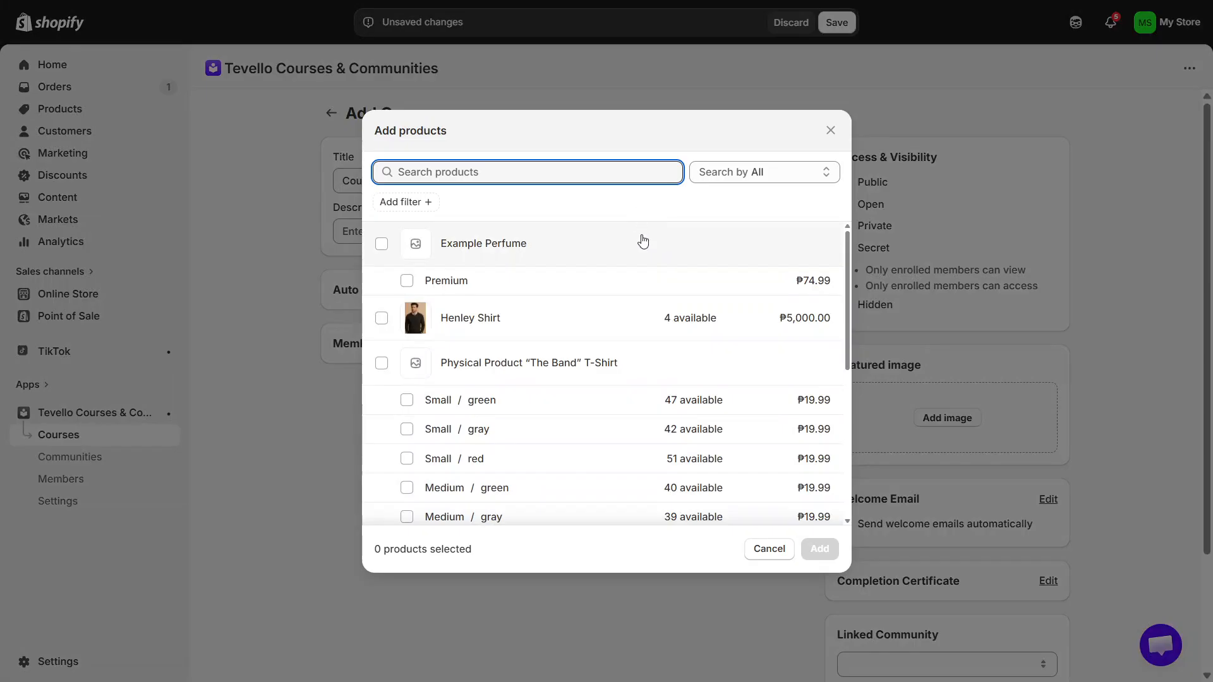
left_click(643, 242)
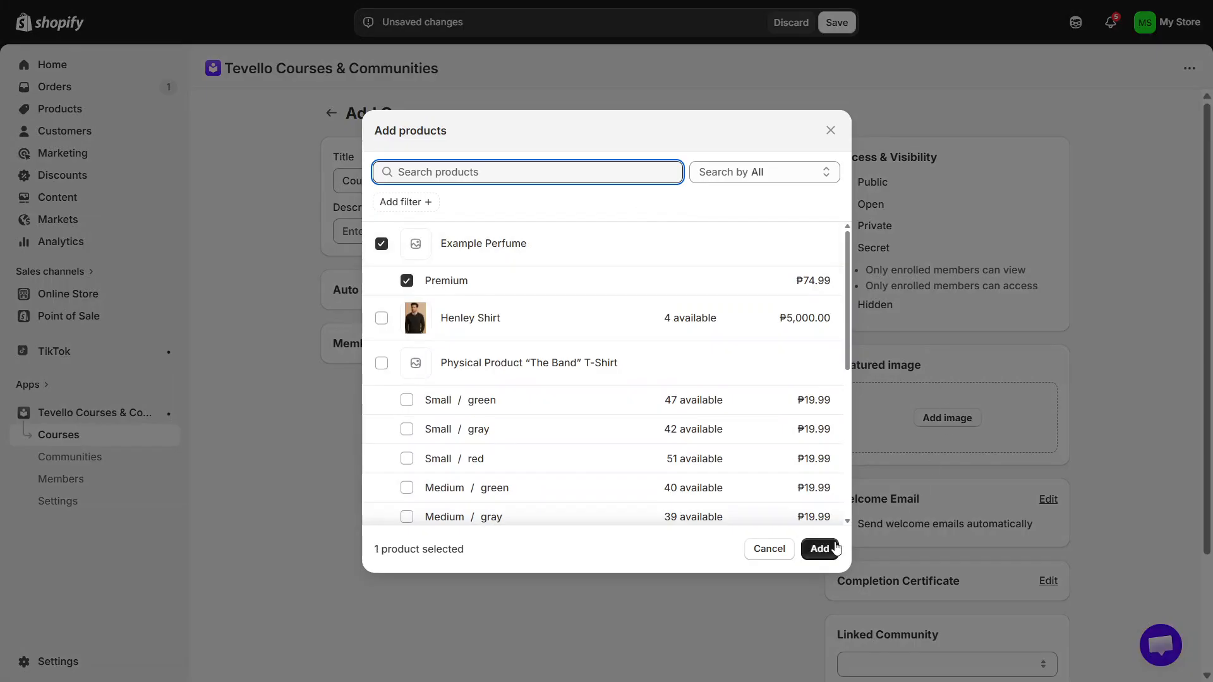
left_click(820, 548)
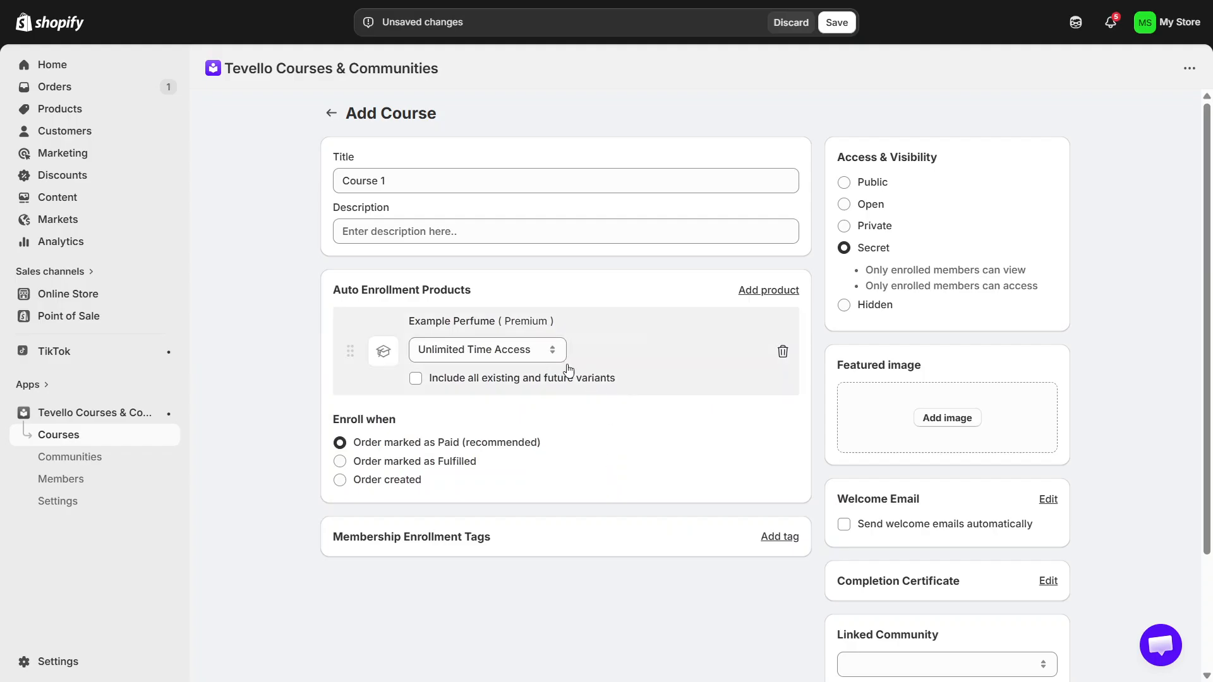
Try Limited Time Access for the Example Perfume enrollment product, and set its access period to Until a specific date.
left_click(526, 351)
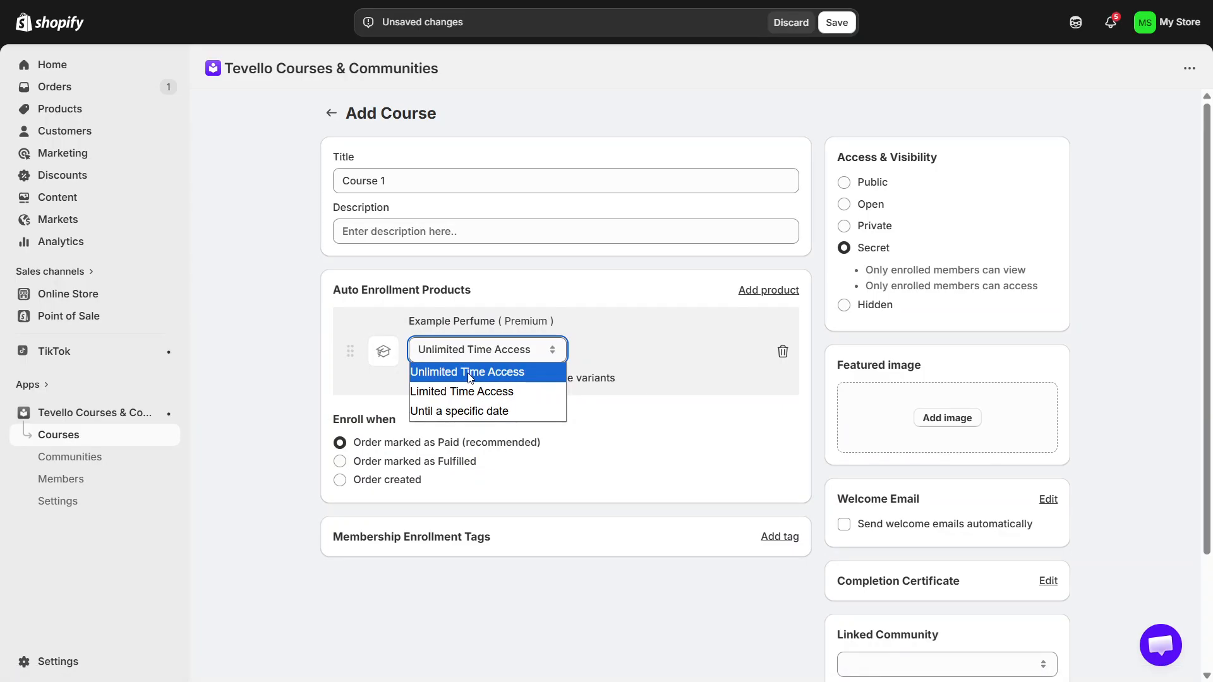
left_click(475, 392)
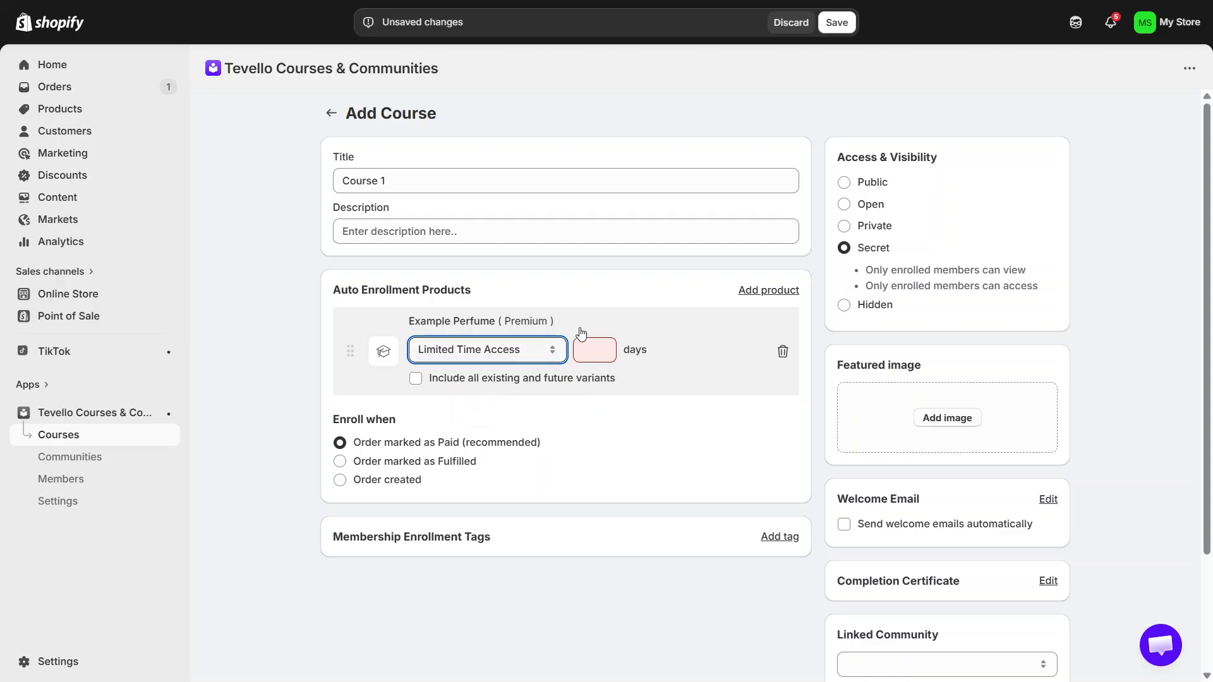
left_click(541, 344)
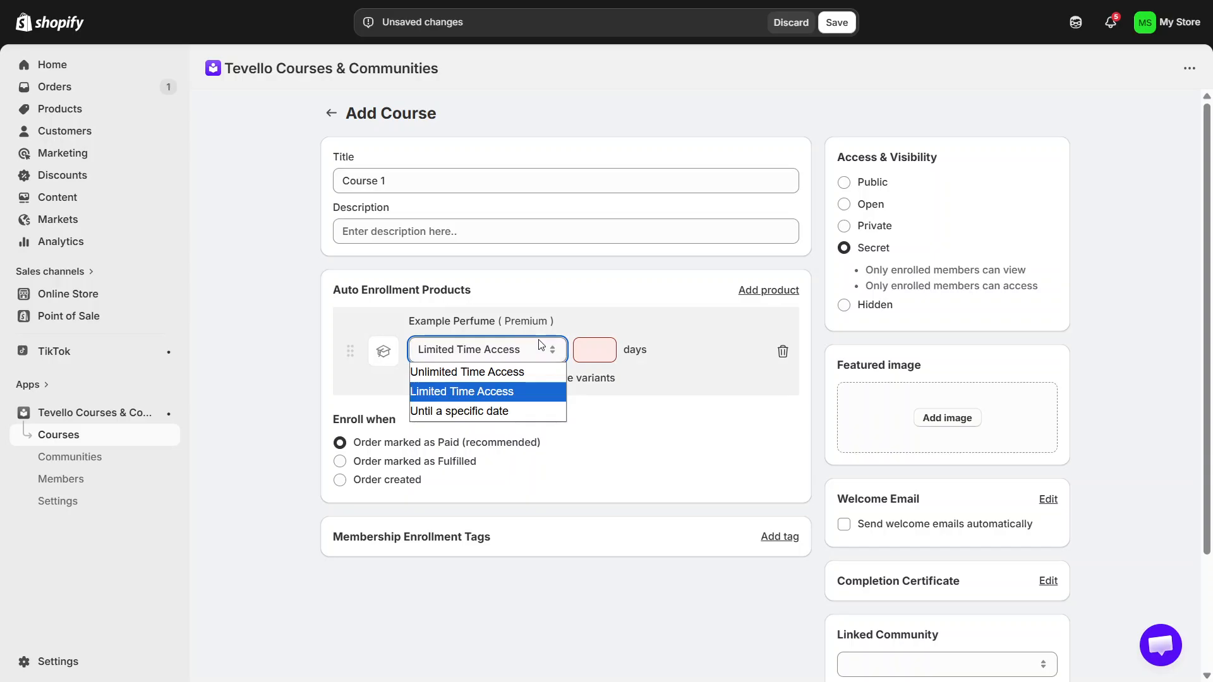
left_click(528, 412)
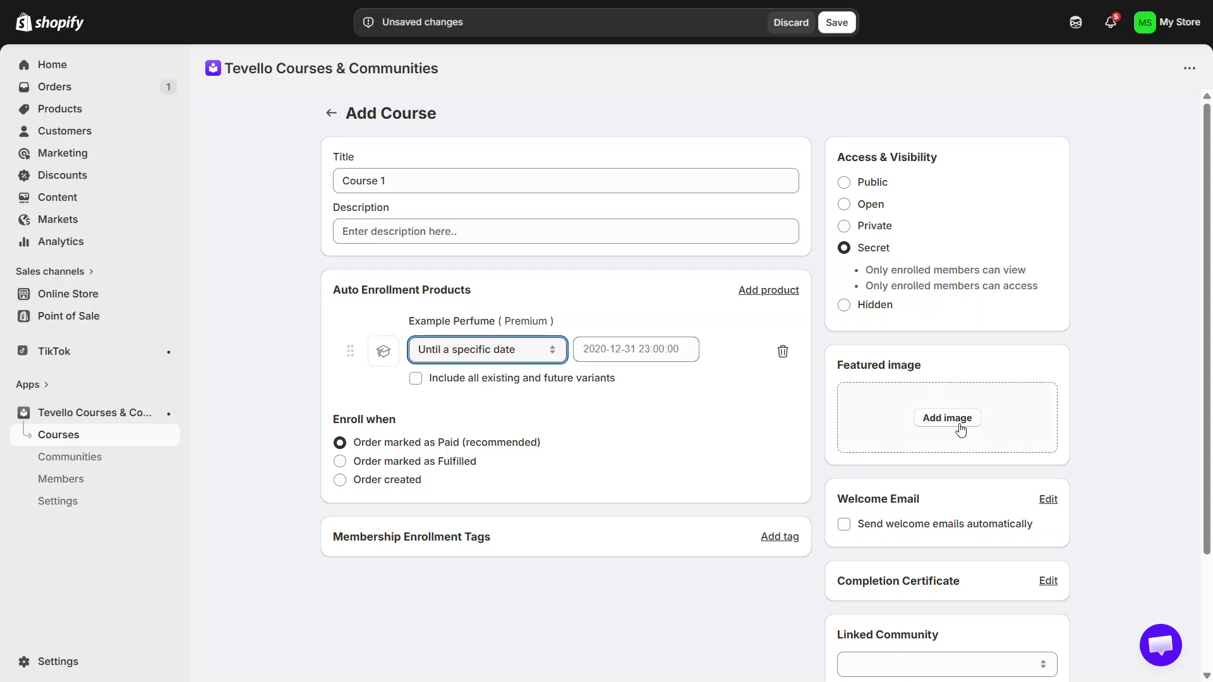
Enable automatic sending of welcome emails for the course and save it.
left_click(917, 525)
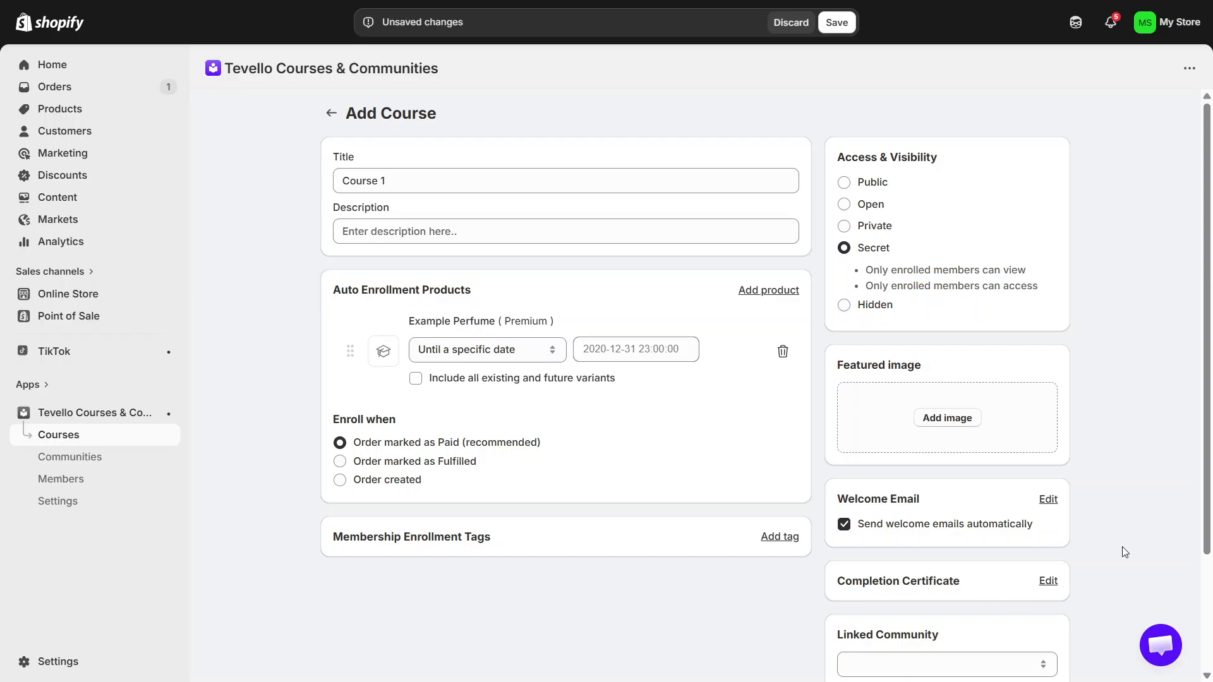
left_click(837, 23)
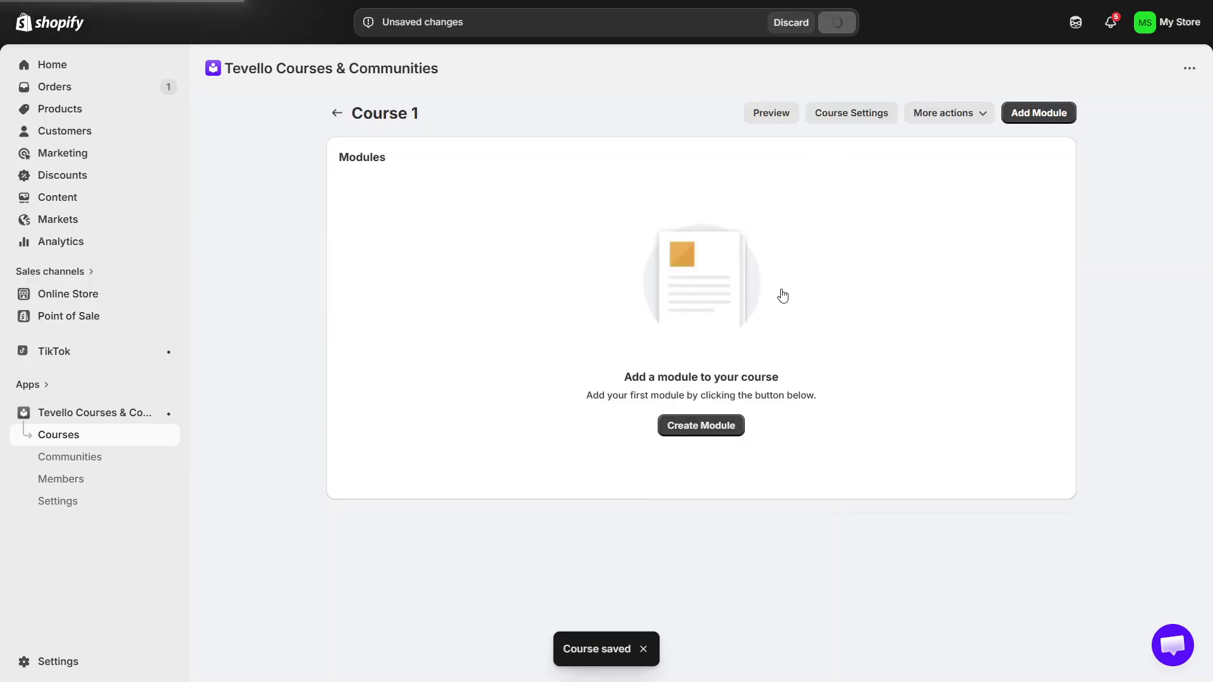
Create a module titled "Module 1" in Course 1 and save it.
left_click(701, 427)
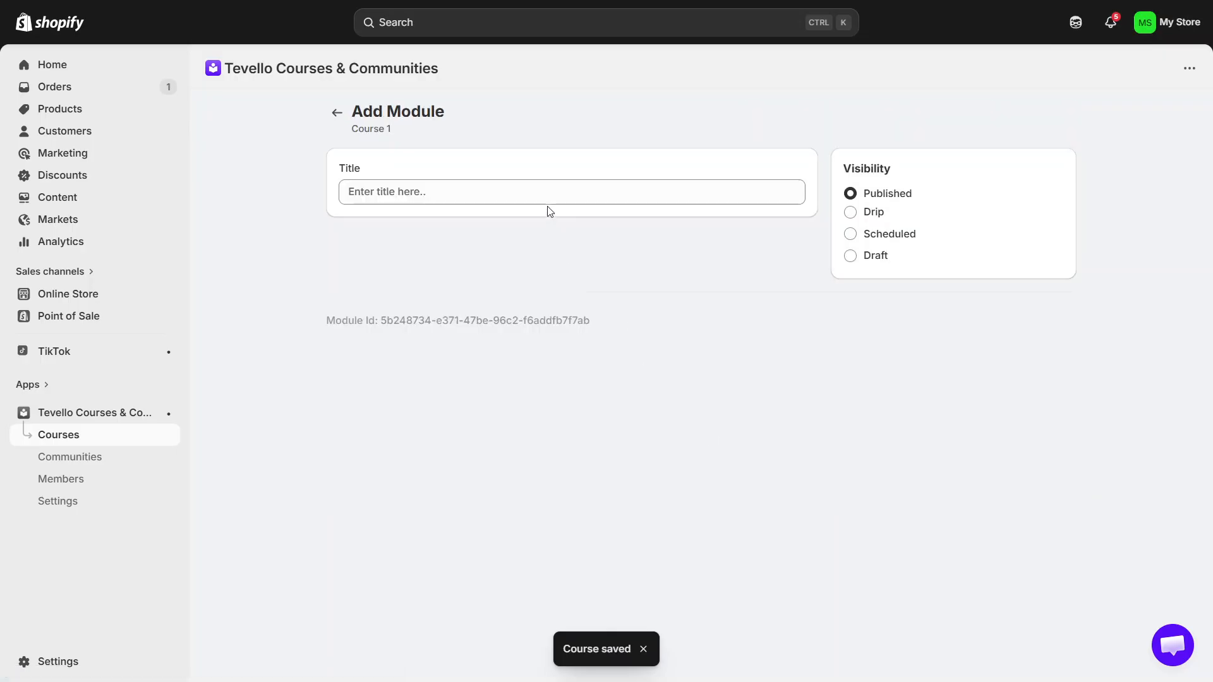
left_click(538, 192)
type("Mo")
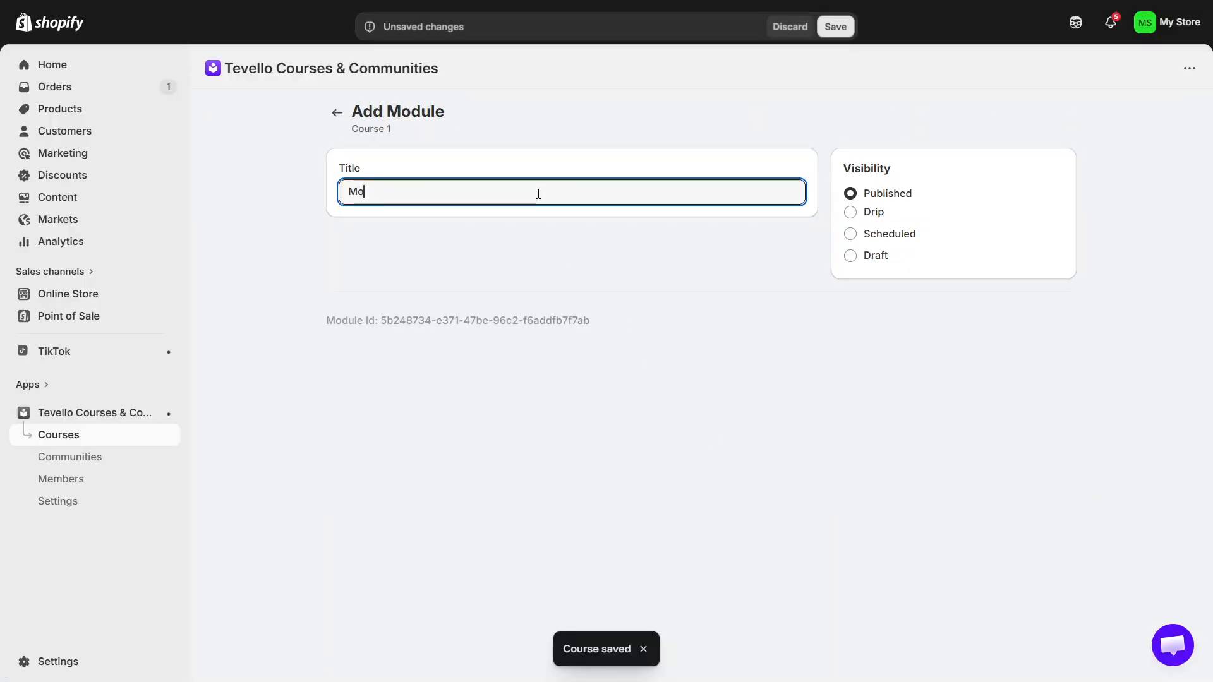
type("dule ")
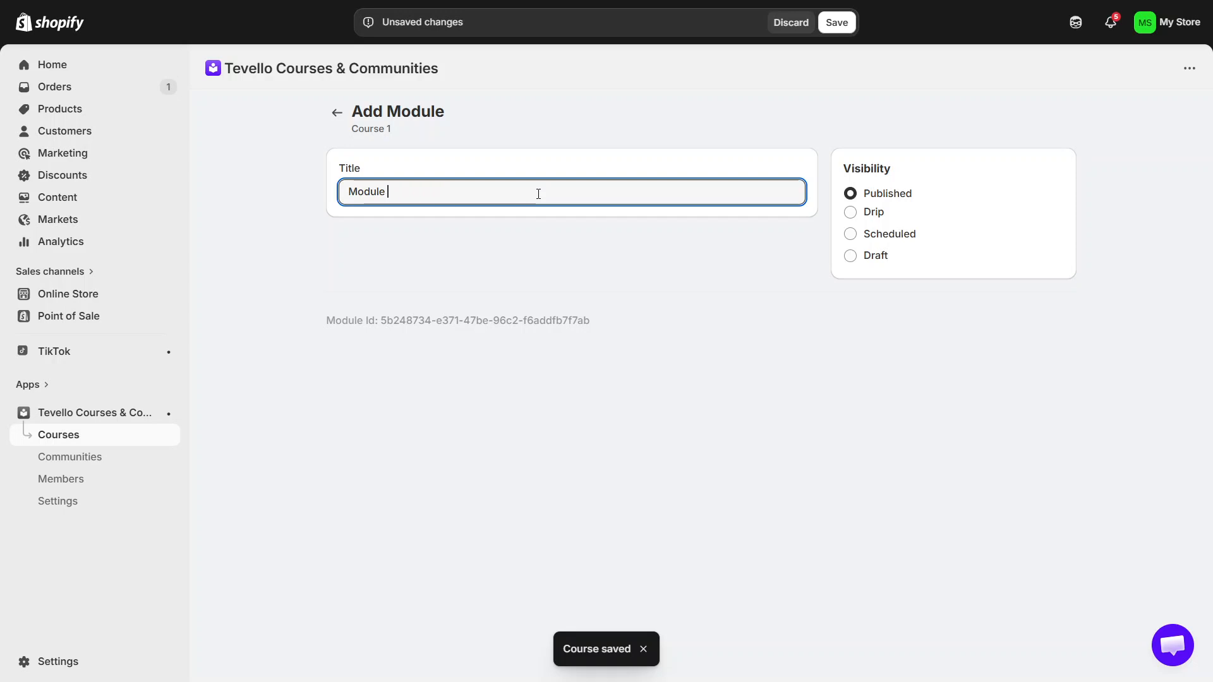
type("1")
left_click(841, 22)
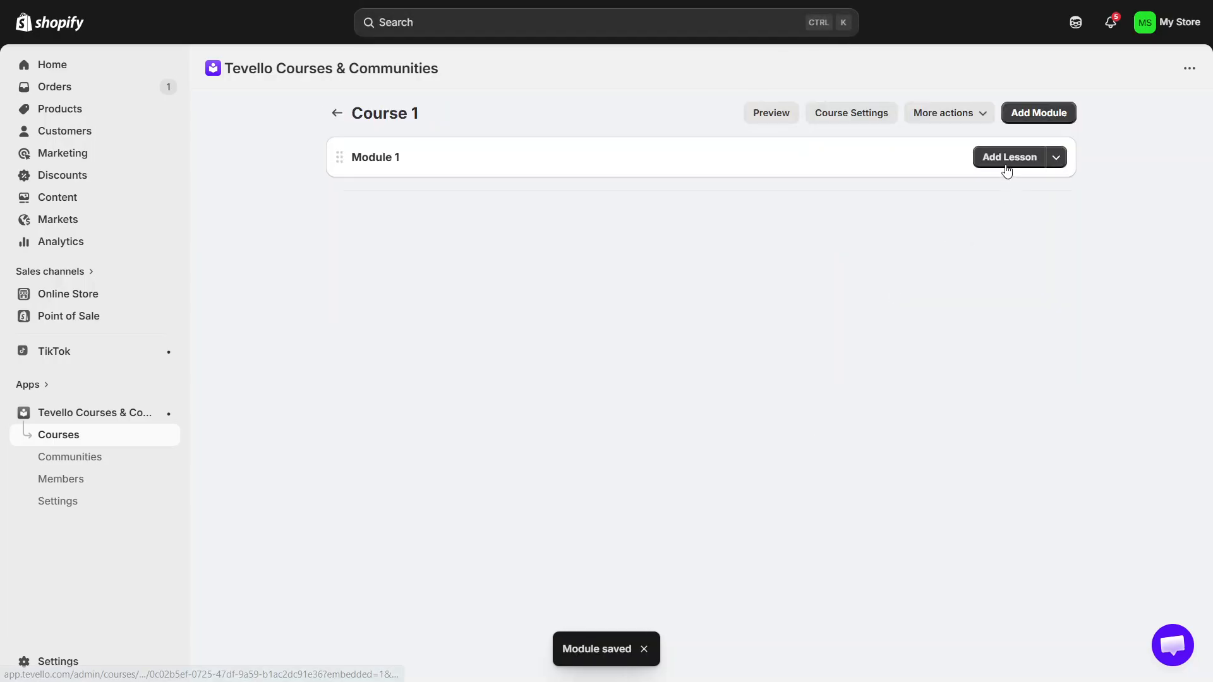
Add "Lesson 1" to Module 1 with completion required before moving on, save it, and return to the course overview.
left_click(1007, 166)
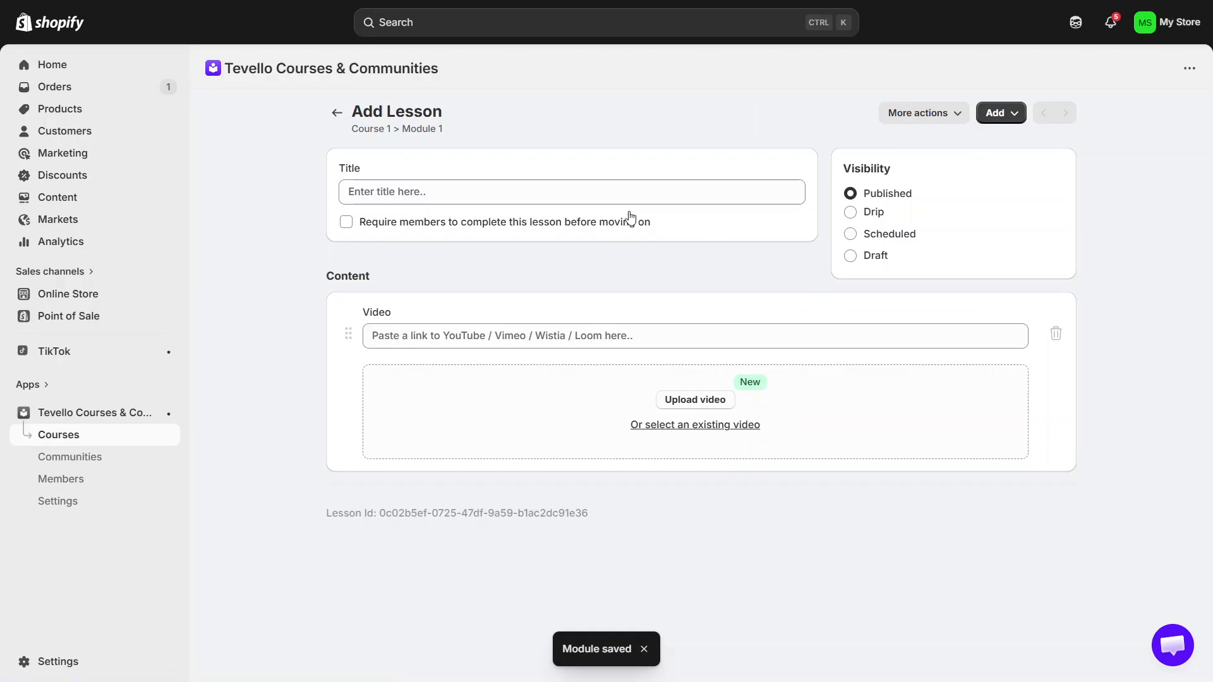
left_click(620, 194)
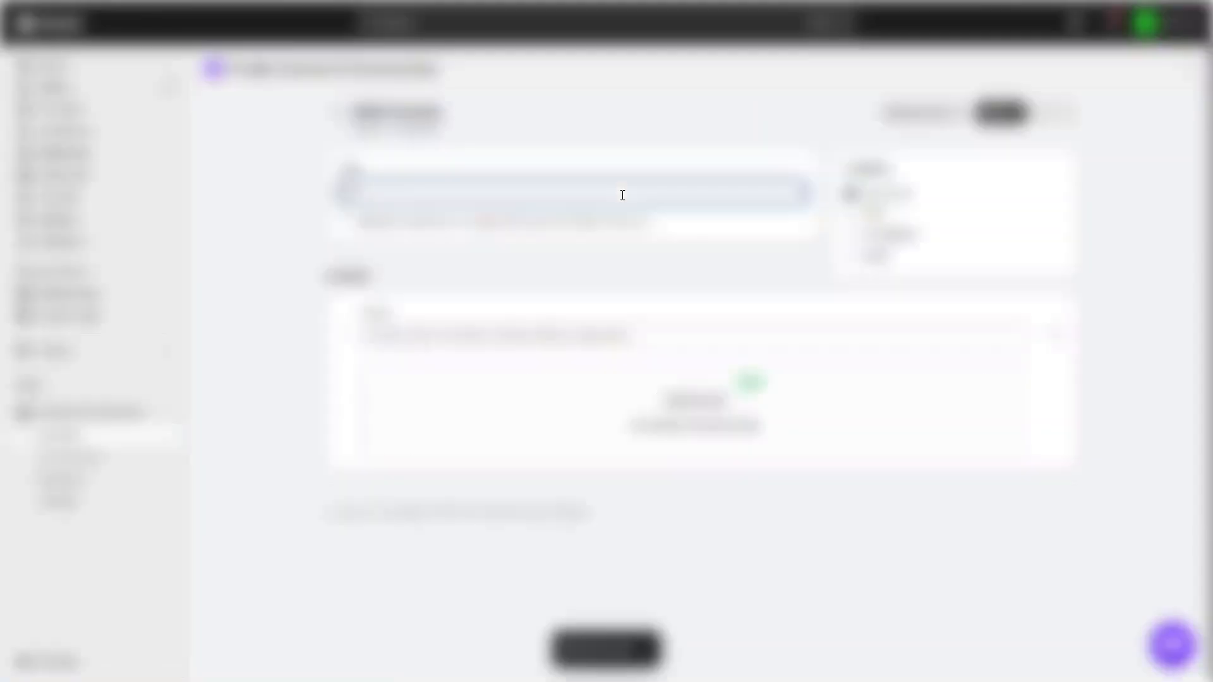
type("Lesson 1")
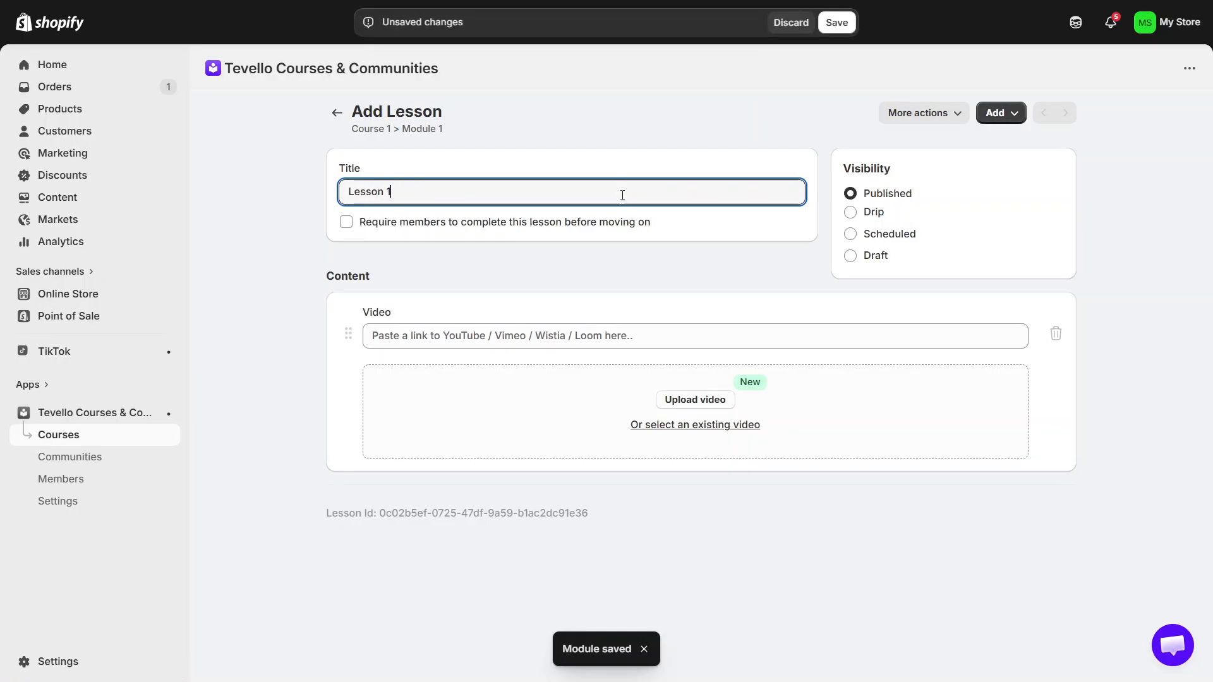
left_click(624, 231)
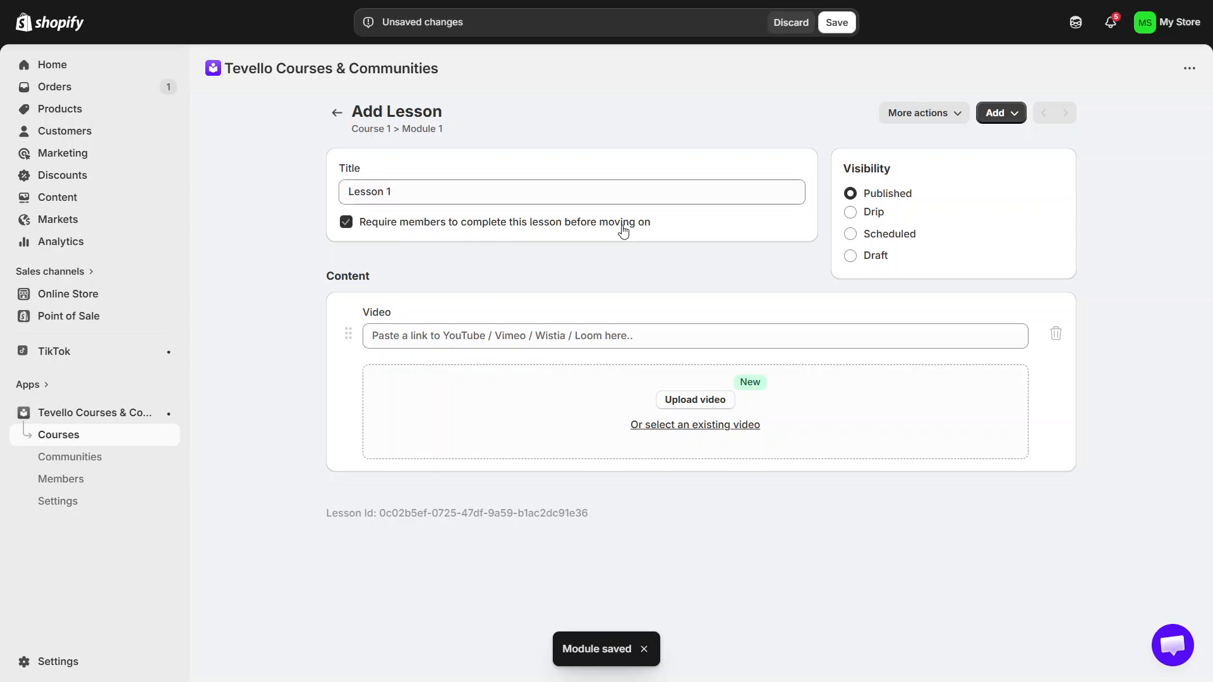
left_click(725, 340)
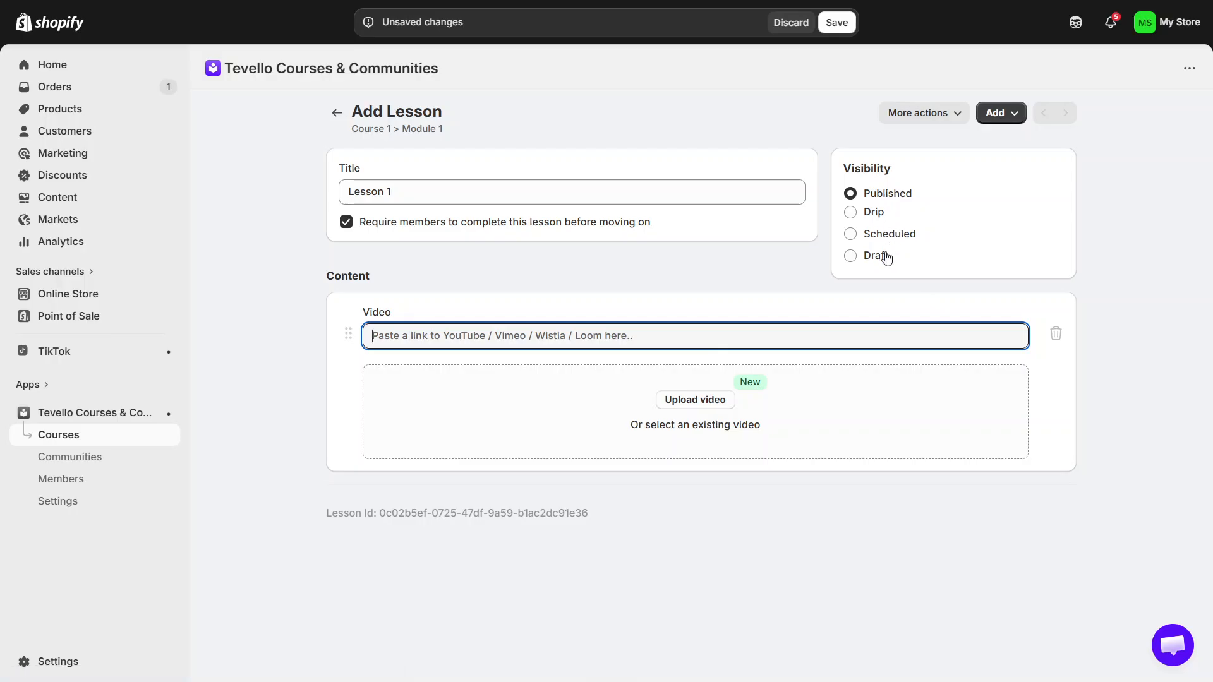
left_click(846, 25)
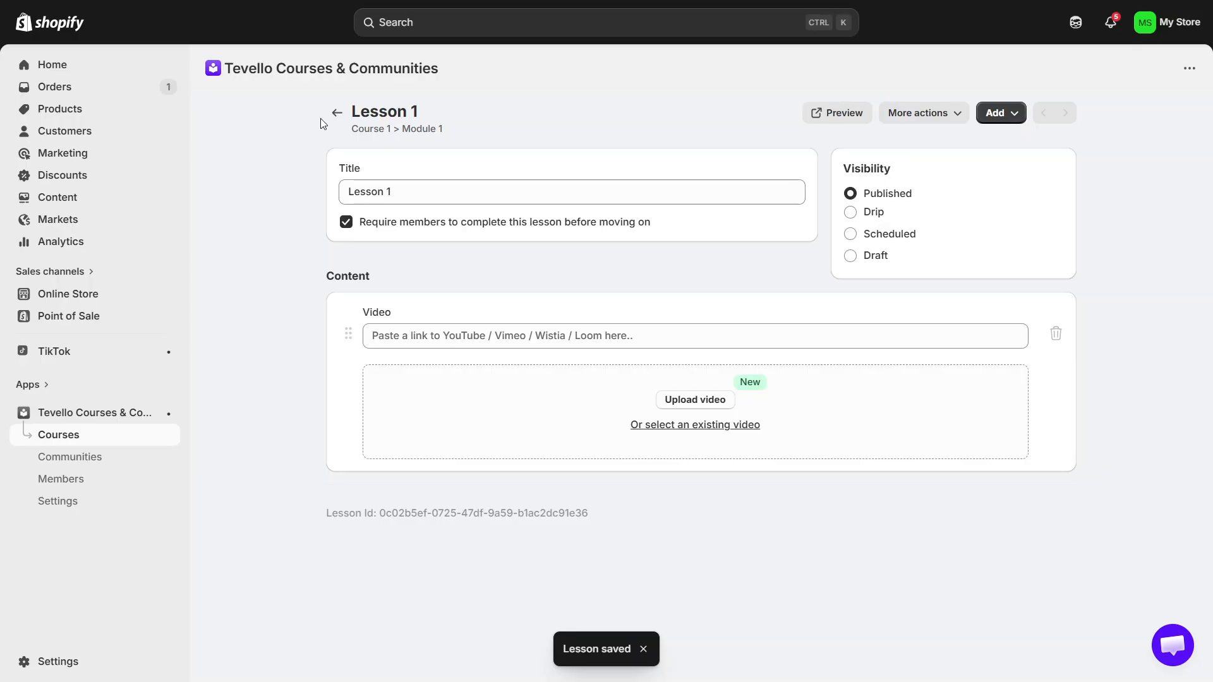
left_click(337, 116)
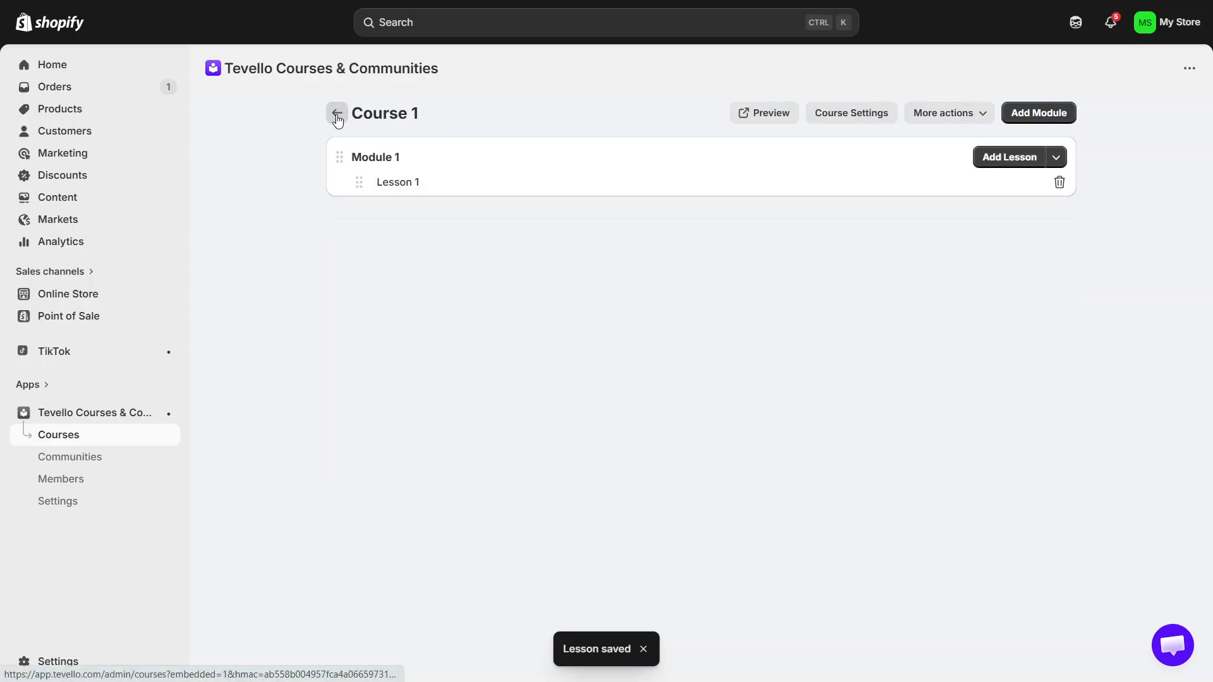